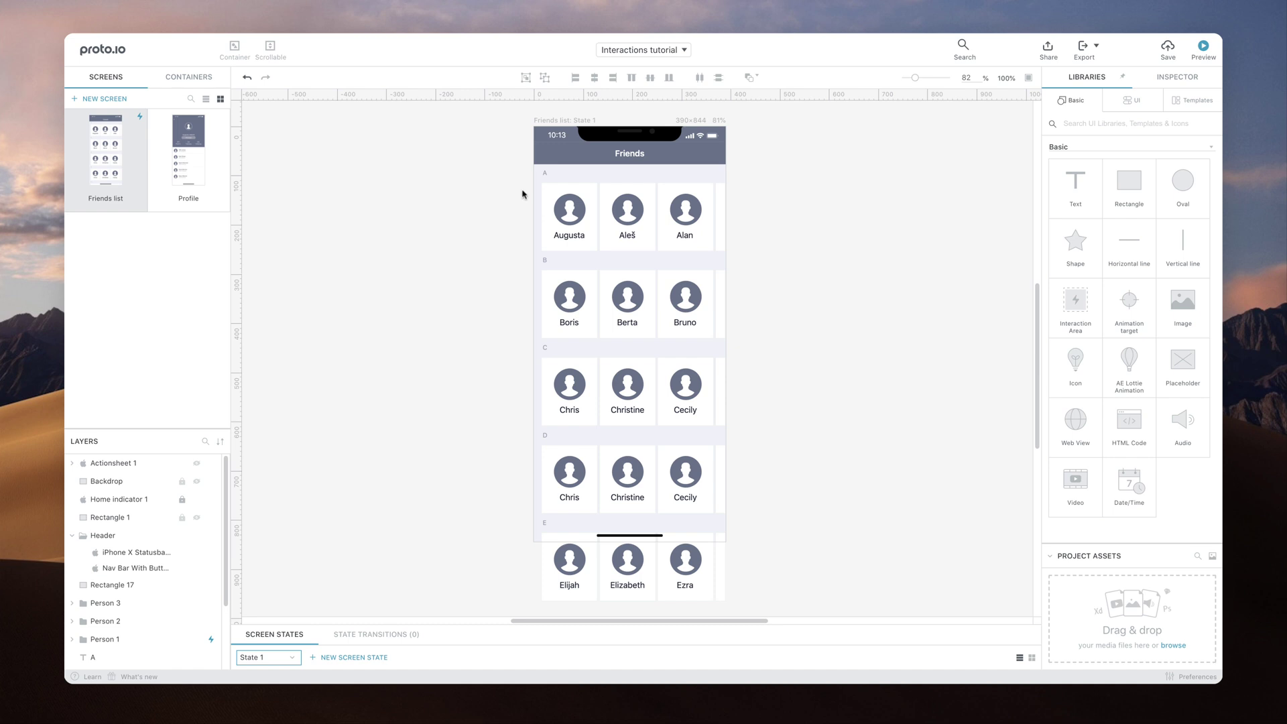
# Select the Person 1 friend card and view its existing Go to profile interaction
pyautogui.click(567, 197)
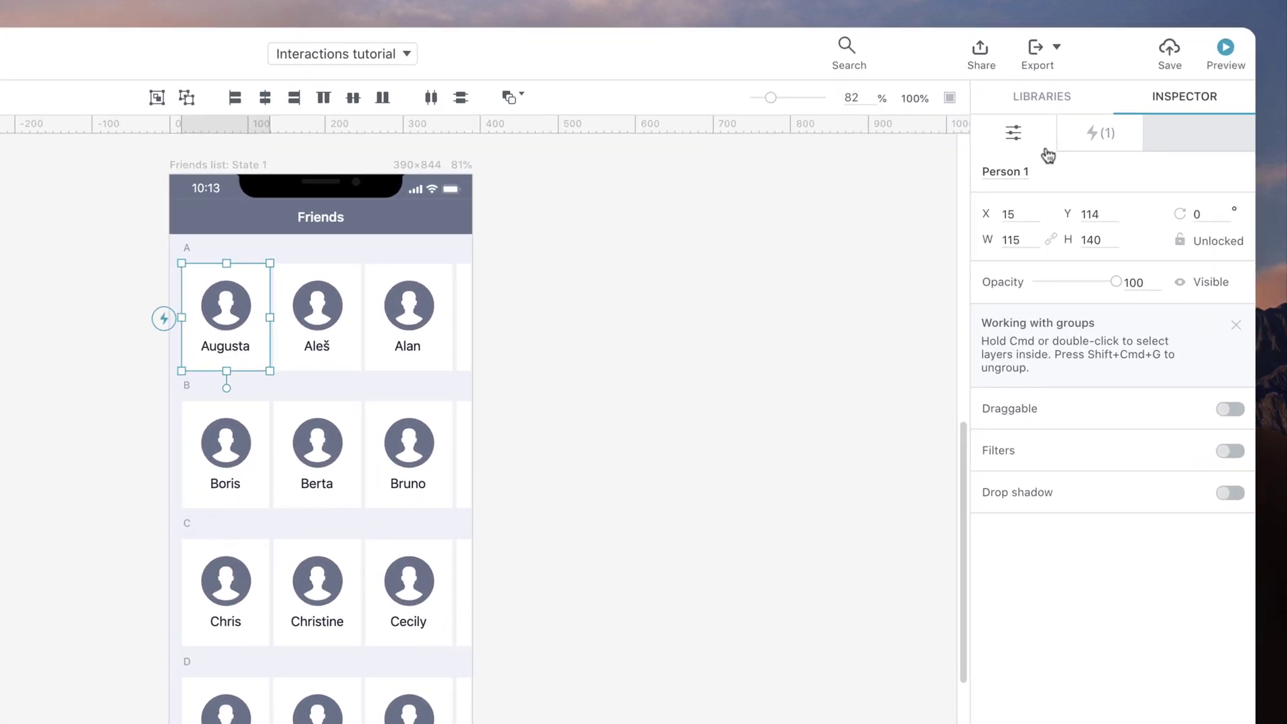
pyautogui.click(1082, 145)
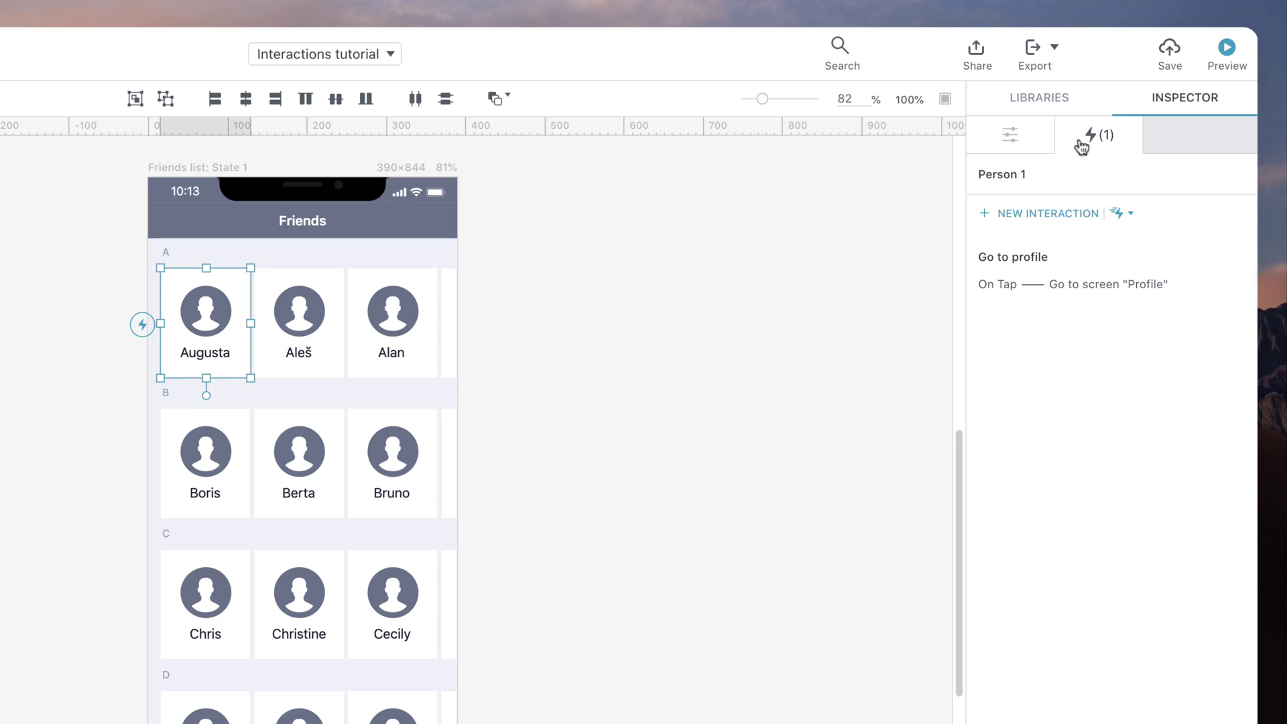
# Add a 'Show actionsheet' interaction: Tap Hold trigger, Show item action targeting Actionsheet 1
pyautogui.click(1043, 214)
pyautogui.click(1090, 207)
pyautogui.write('Show actionsheet')
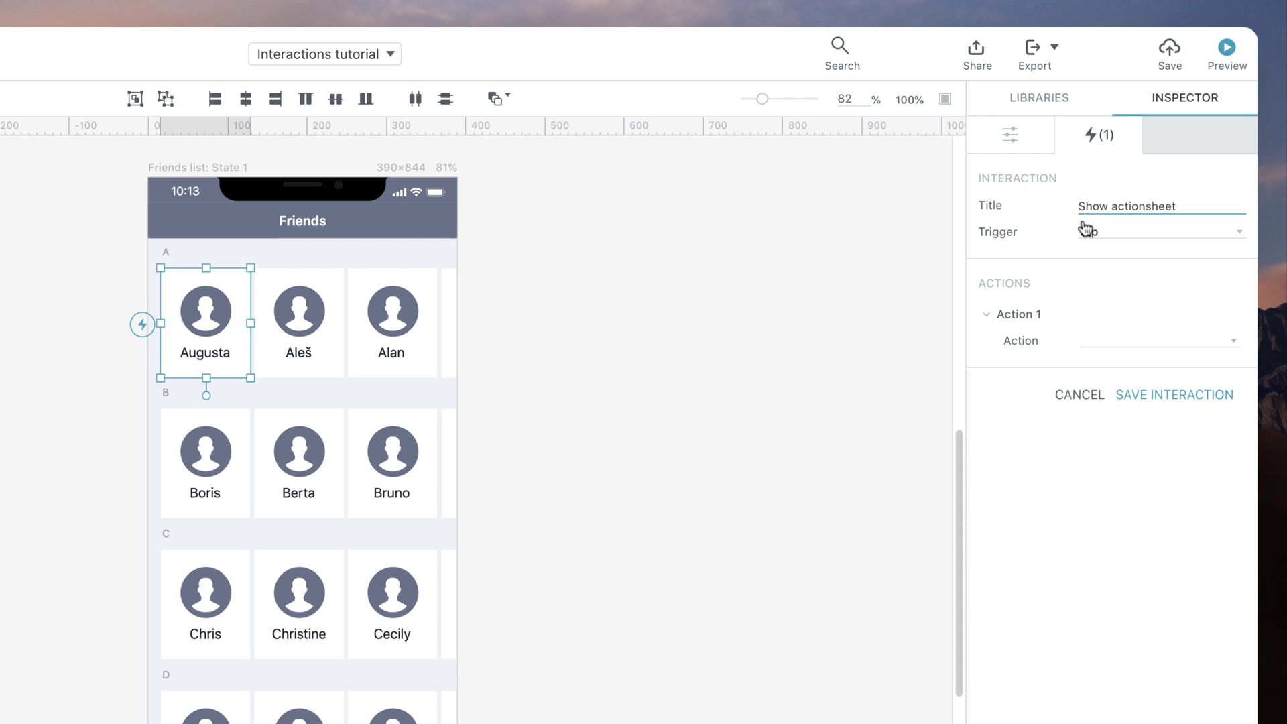
pyautogui.click(1084, 233)
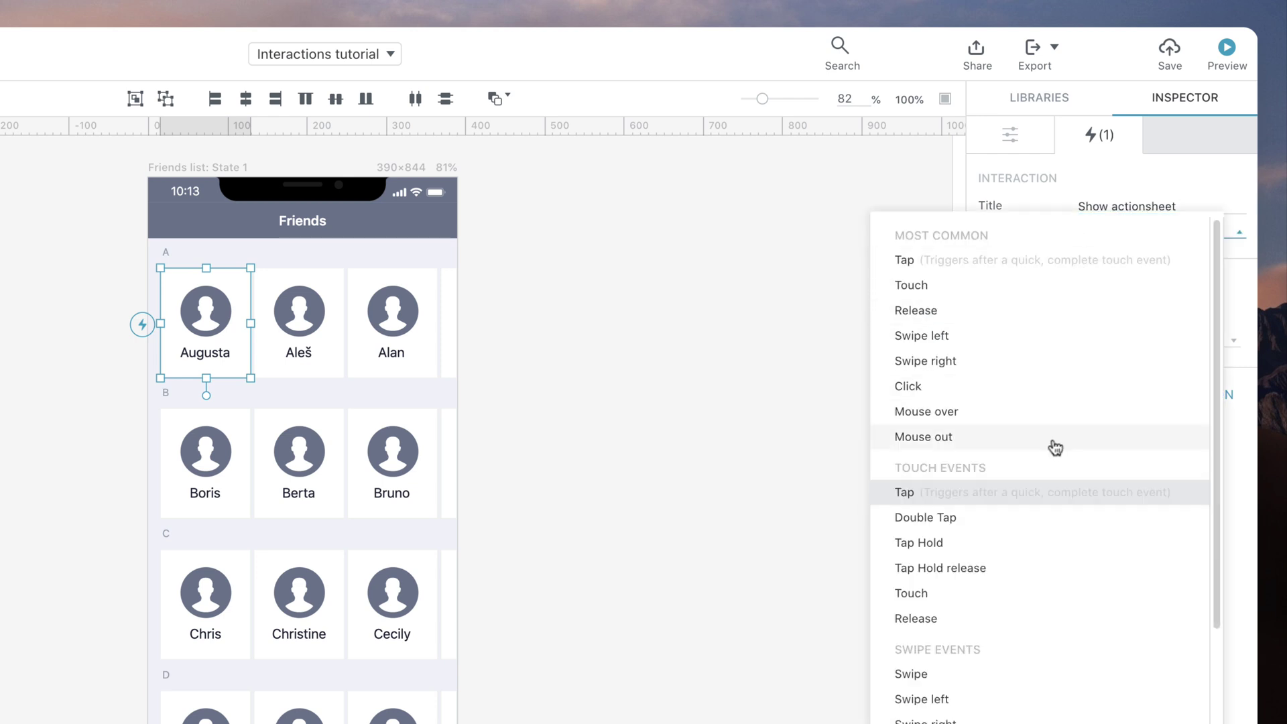
pyautogui.click(1031, 542)
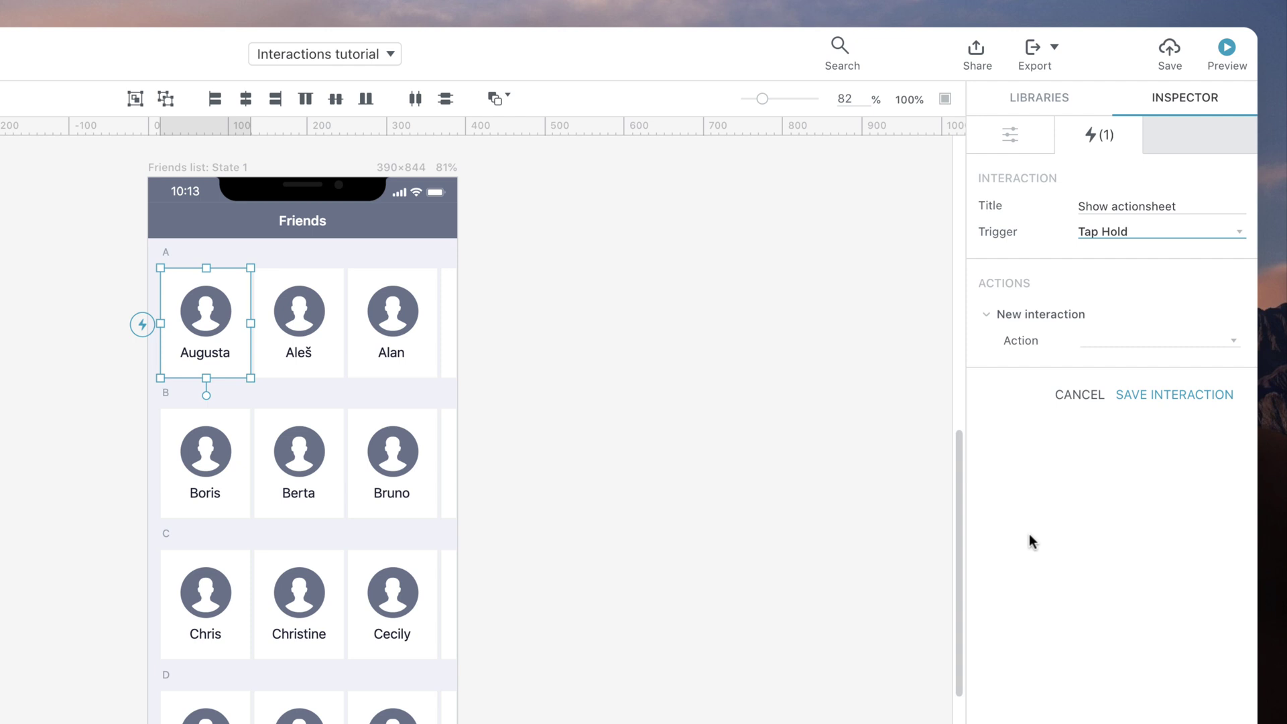
pyautogui.click(1112, 349)
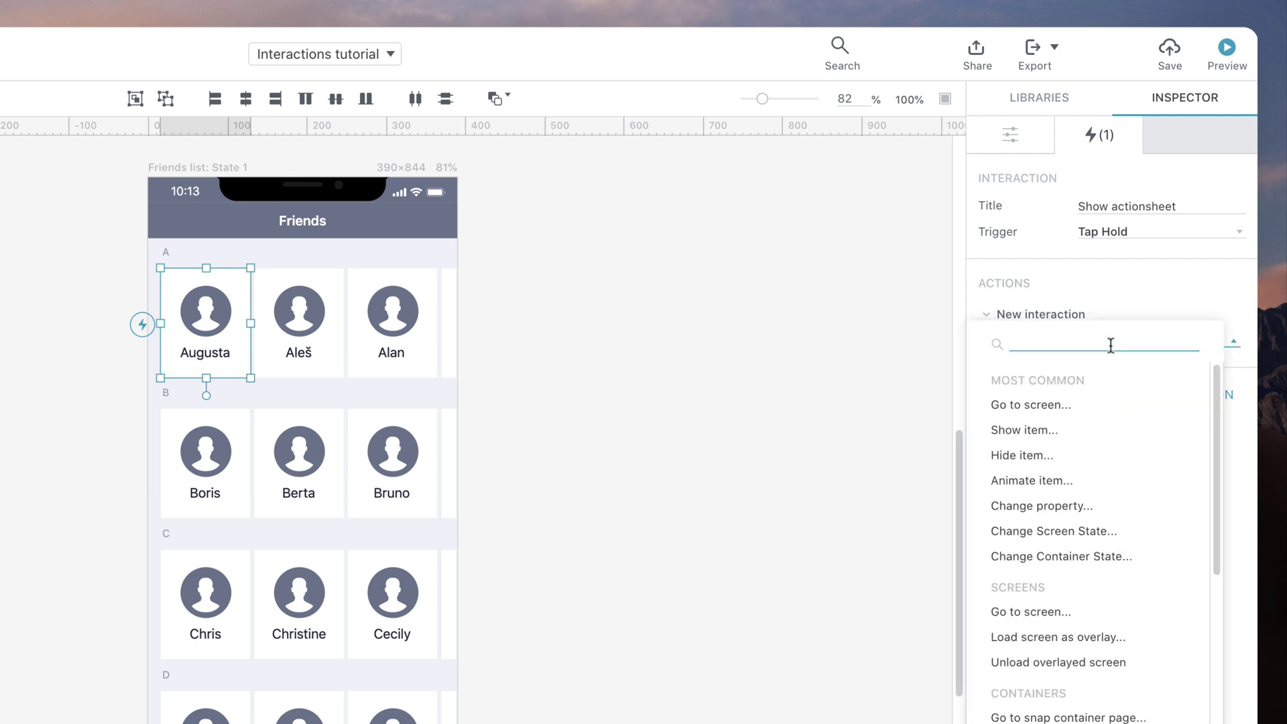
pyautogui.click(1073, 426)
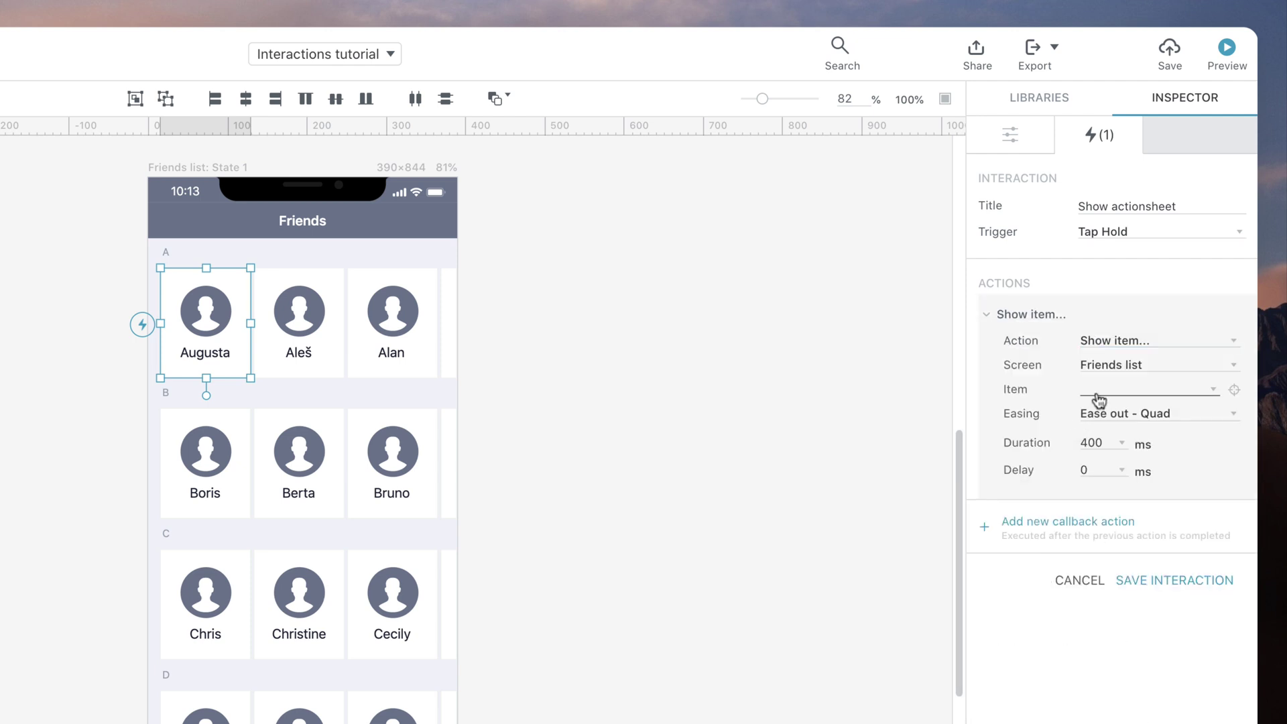
pyautogui.click(1099, 392)
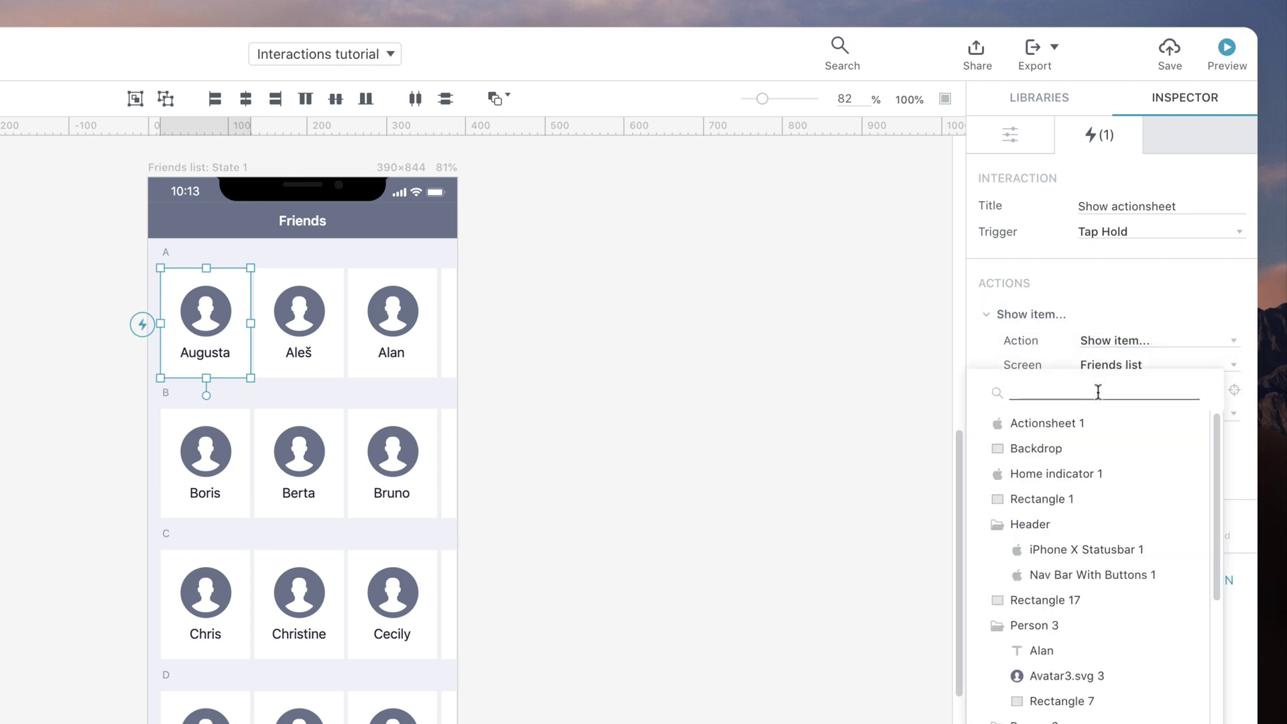
pyautogui.click(1080, 423)
pyautogui.click(1174, 580)
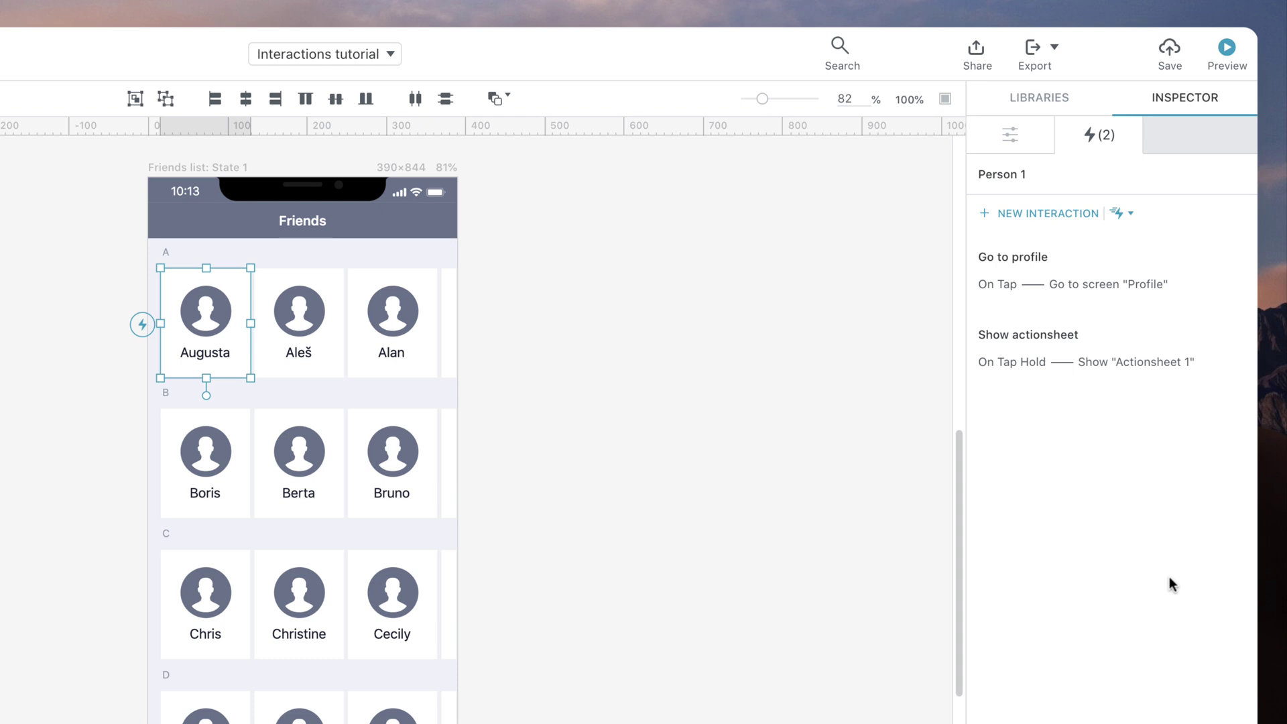
# Add a 'Show backdrop' interaction that shows the Backdrop item on Tap Hold
pyautogui.click(1019, 213)
pyautogui.click(1088, 208)
pyautogui.write('Show backdrop')
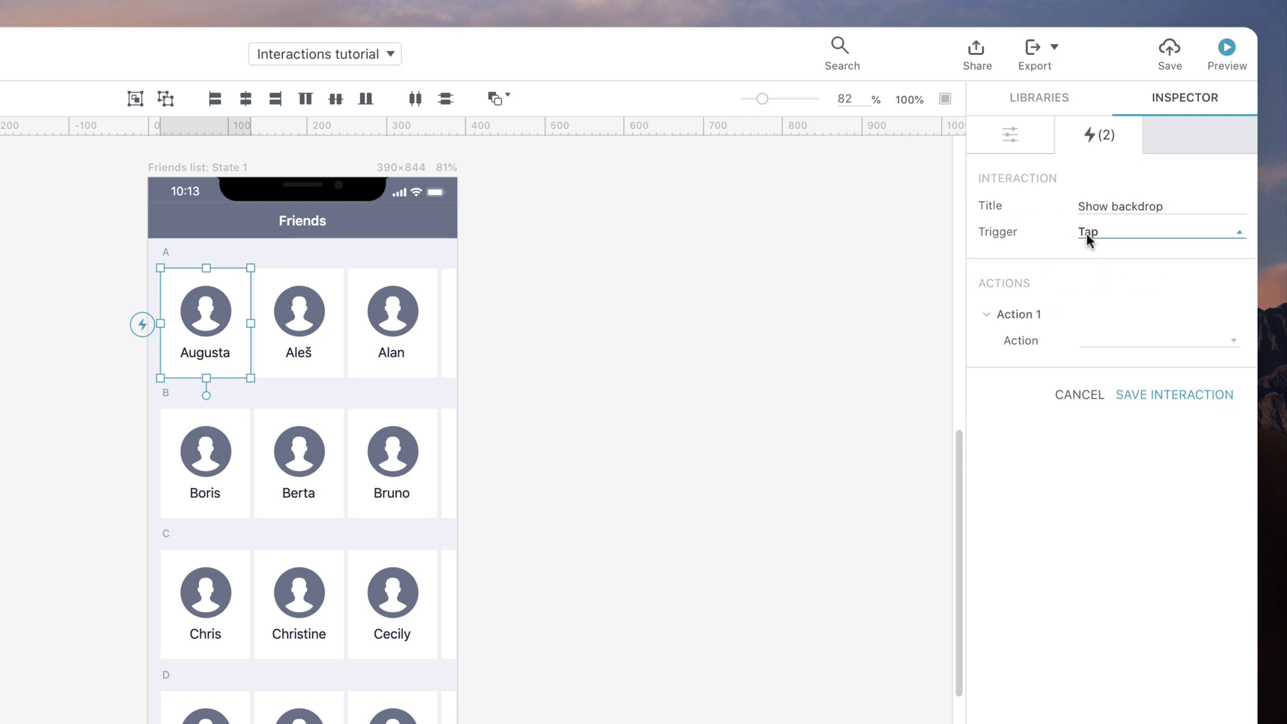
pyautogui.click(1088, 235)
pyautogui.click(1034, 546)
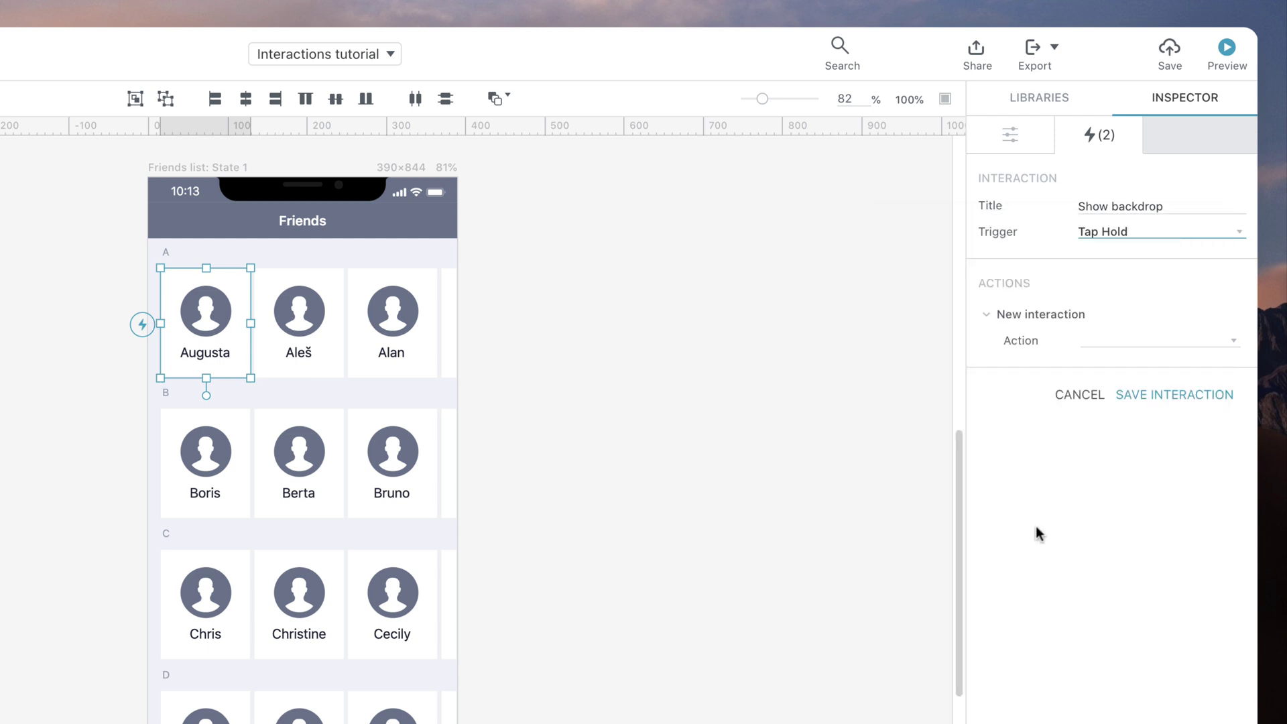
pyautogui.click(1116, 346)
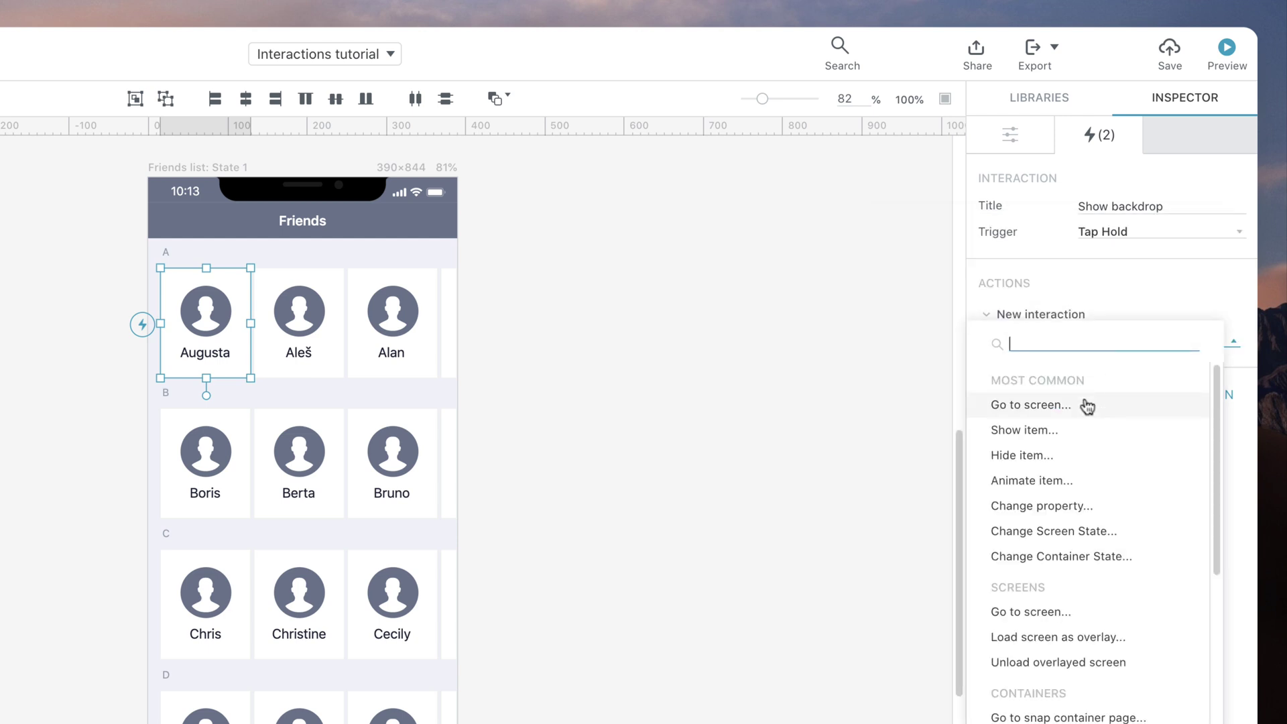
pyautogui.click(1074, 434)
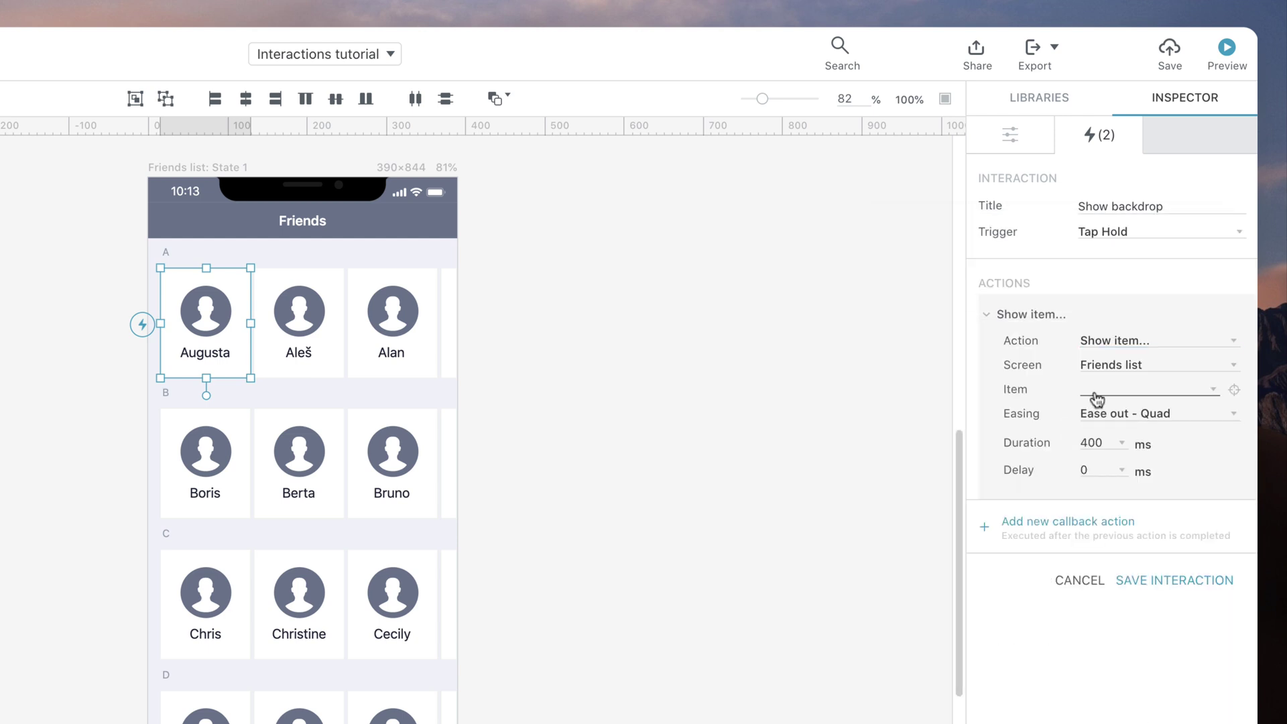
pyautogui.click(1093, 392)
pyautogui.click(1071, 448)
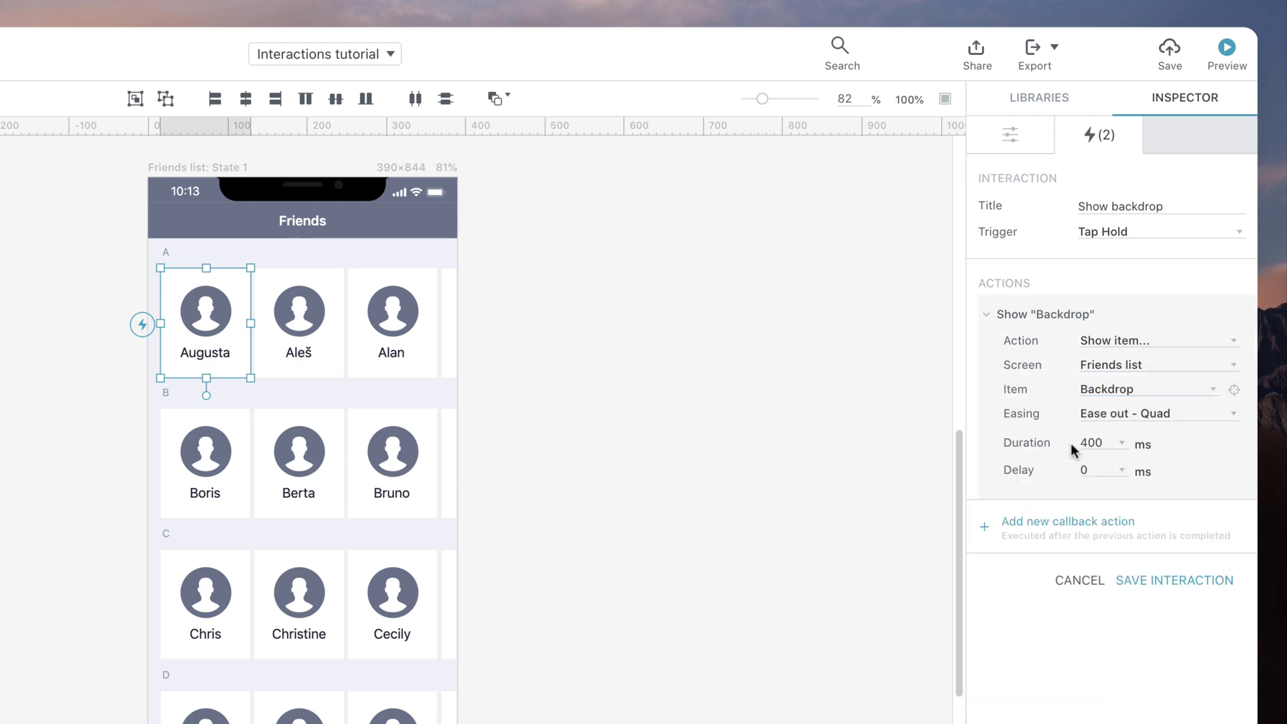
pyautogui.click(1143, 581)
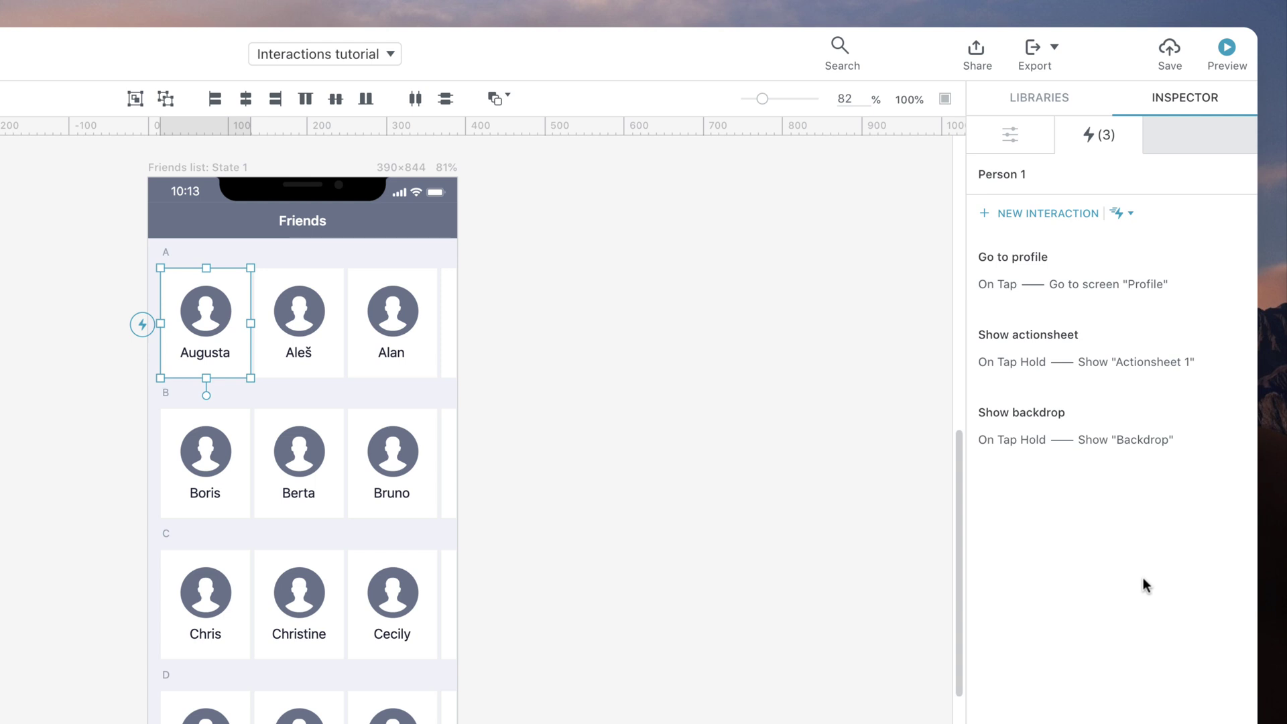
# Delete the old Go to profile interaction and start a new one titled 'Go to profile'
pyautogui.rightClick(1079, 271)
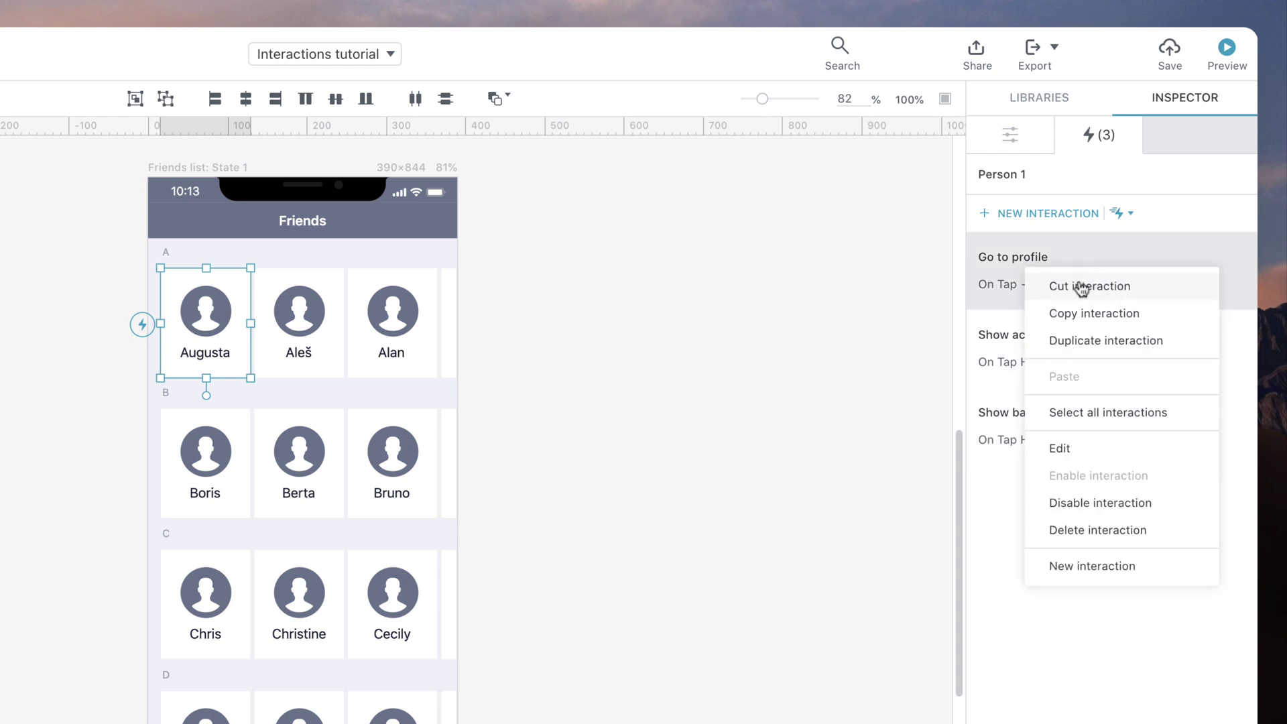
pyautogui.click(1094, 530)
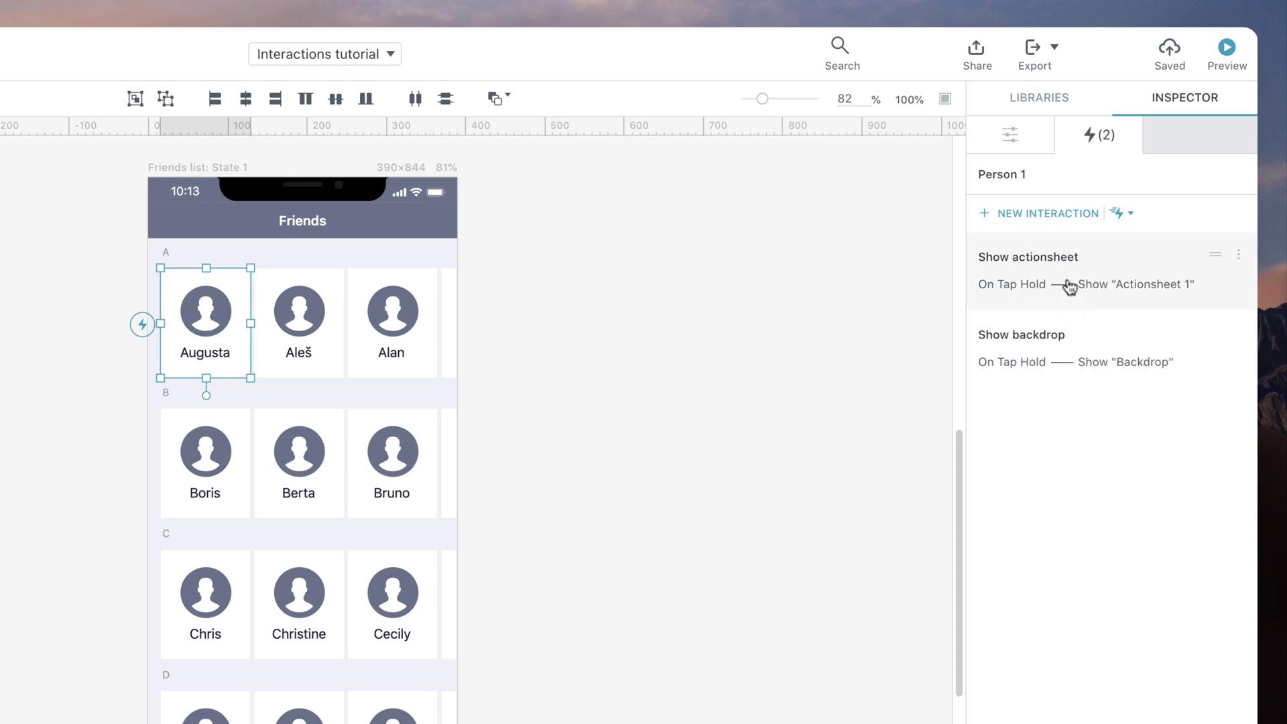
pyautogui.click(1060, 215)
pyautogui.click(1082, 208)
pyautogui.write('Go to profile')
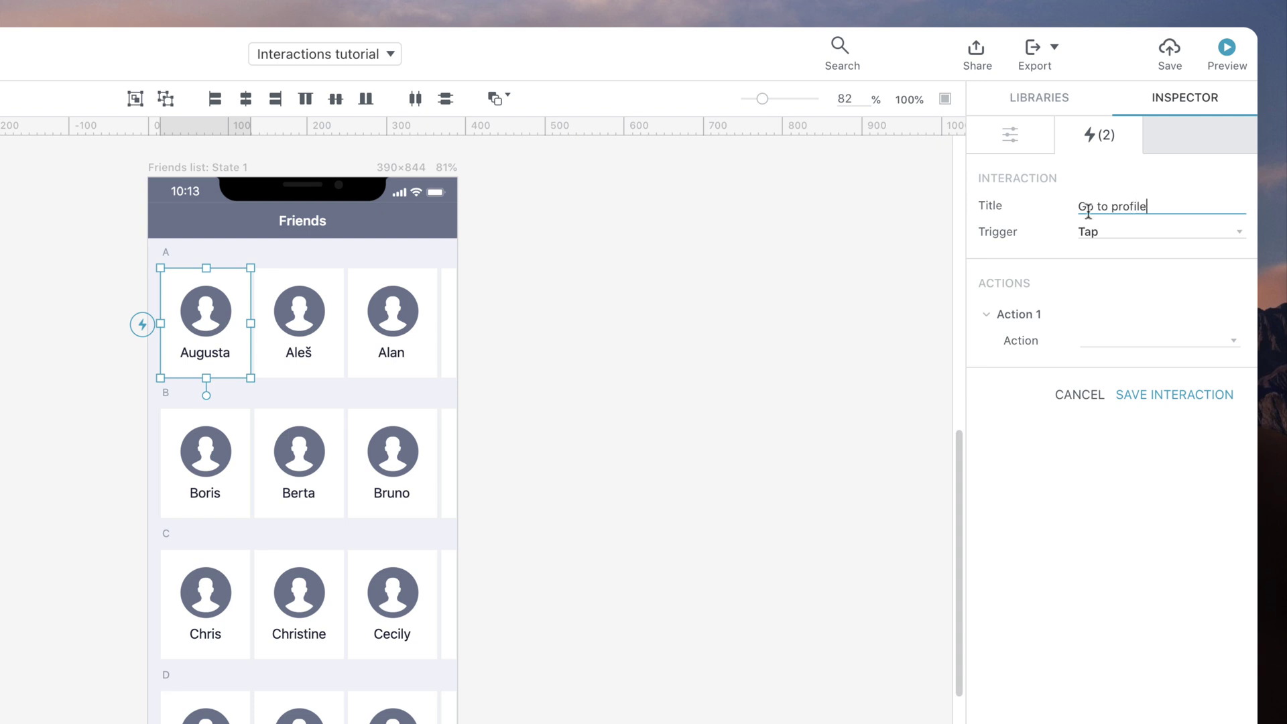
# Set the action to change Item background's Background Color to custom value dfe1e8
pyautogui.click(1096, 349)
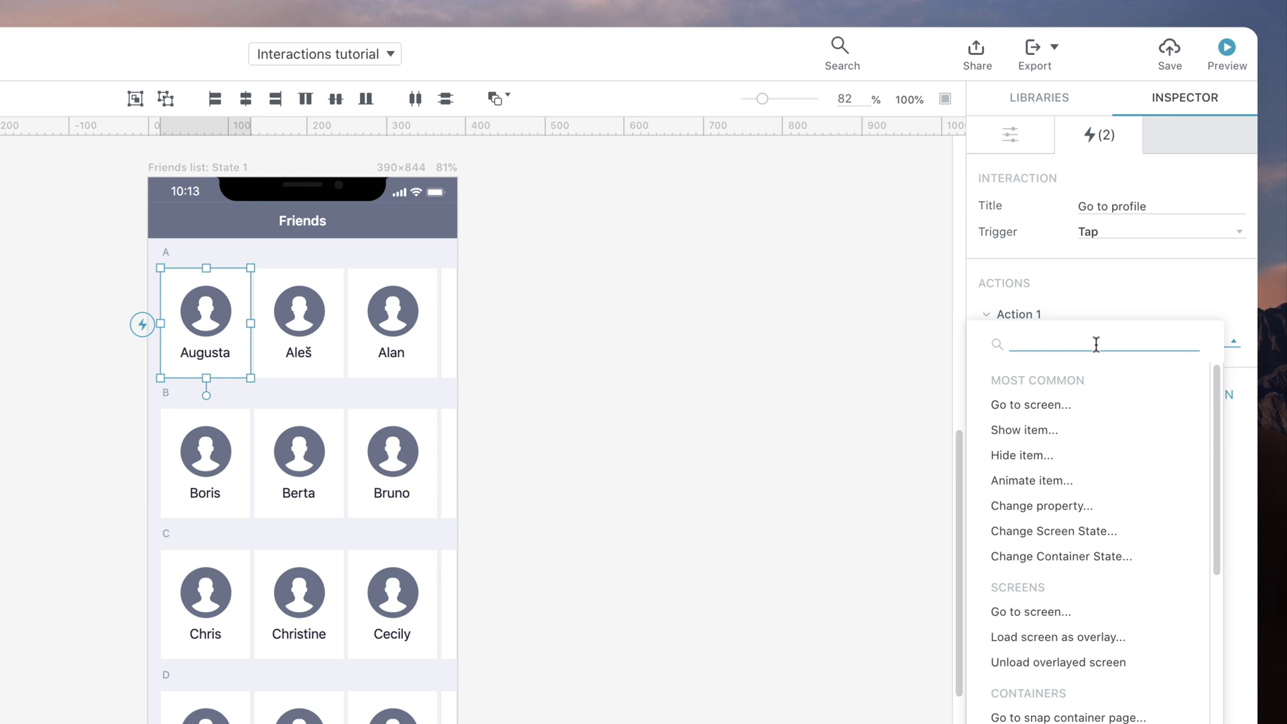
pyautogui.click(1084, 516)
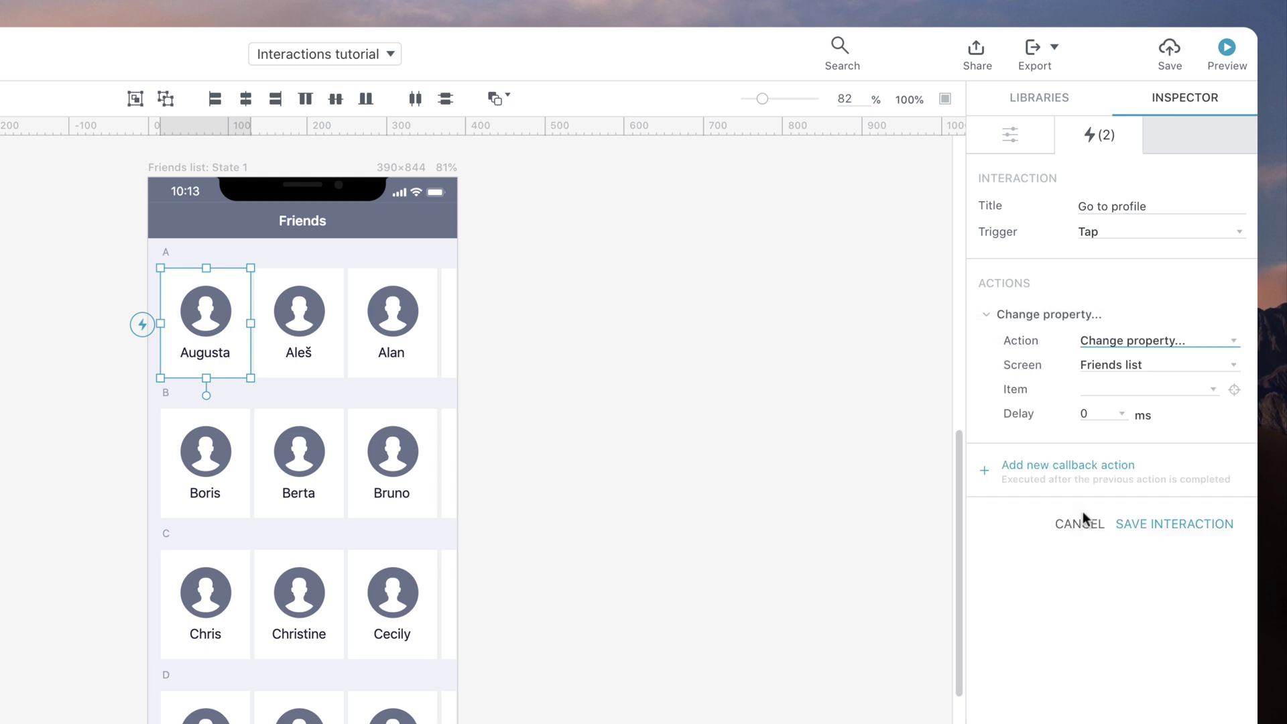
pyautogui.click(1113, 396)
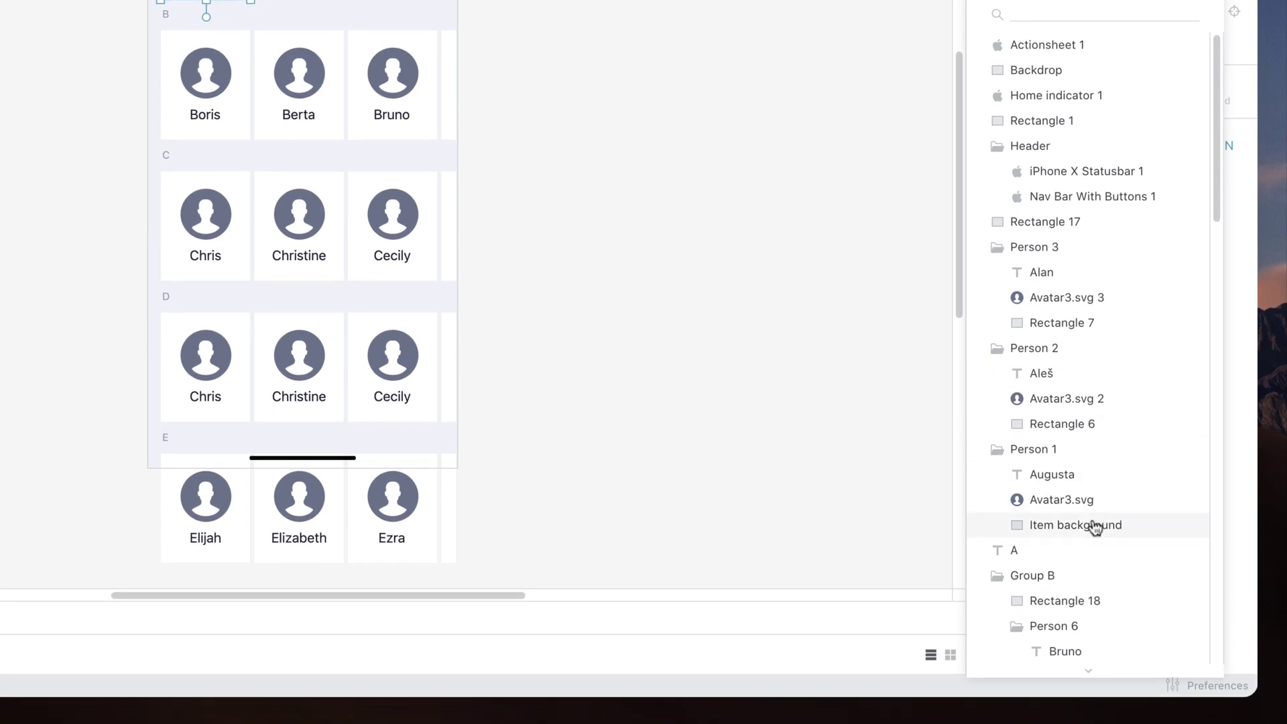
pyautogui.click(1094, 525)
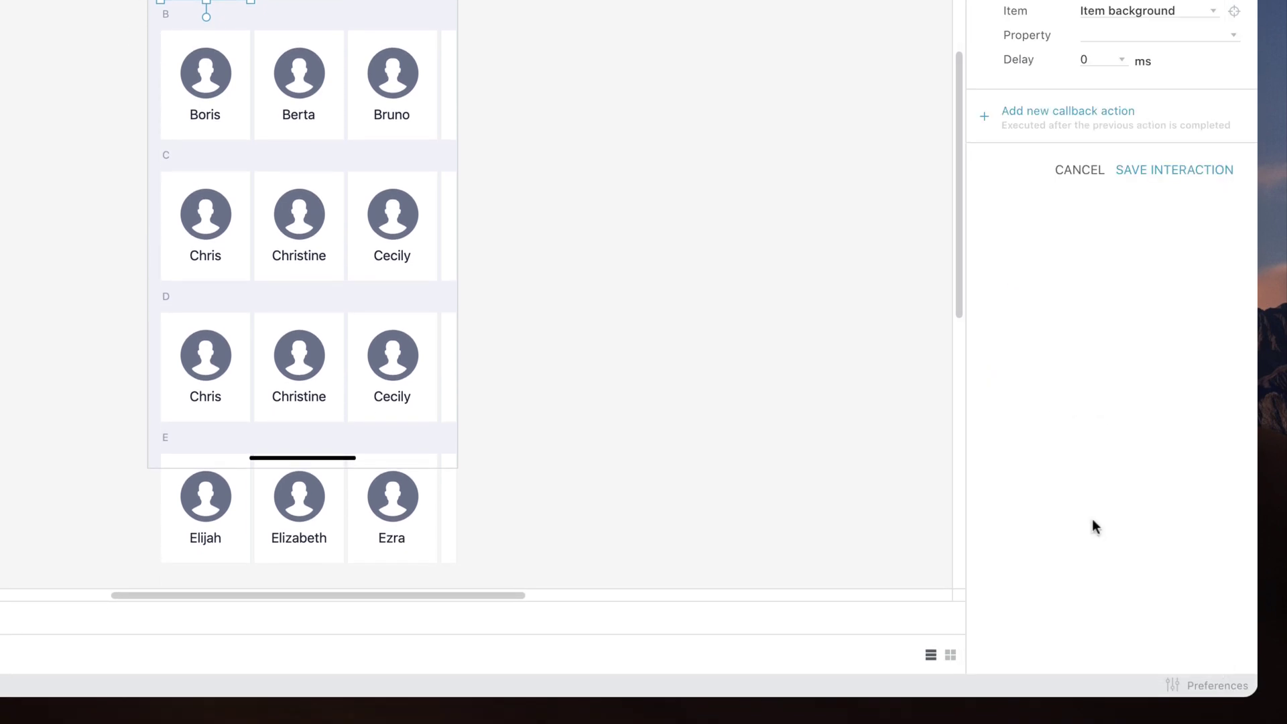
pyautogui.click(1127, 44)
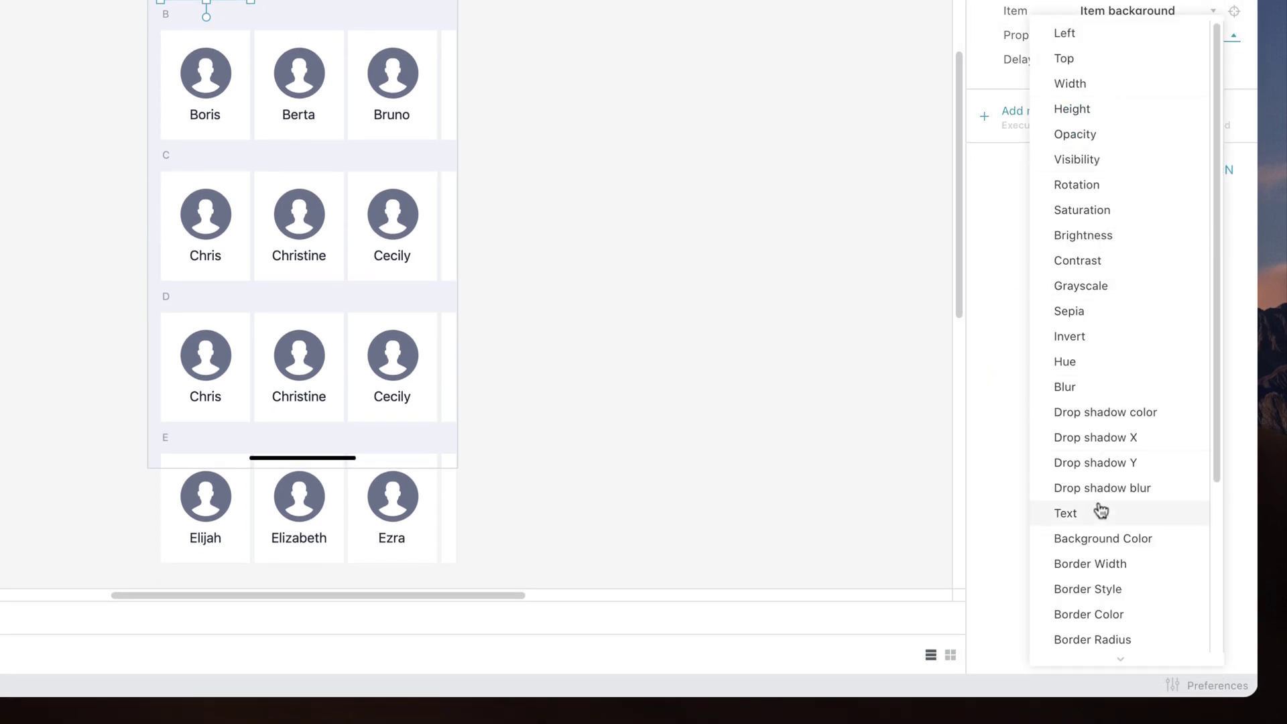
pyautogui.click(1099, 538)
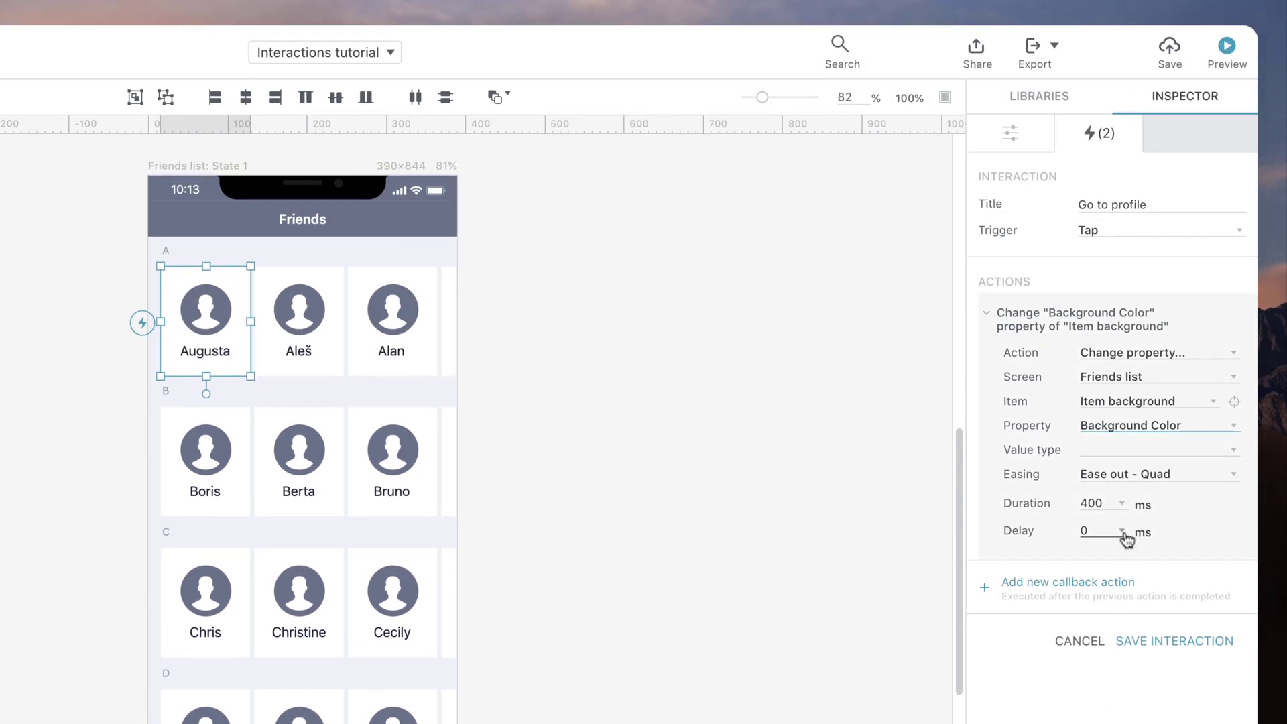
pyautogui.click(1139, 396)
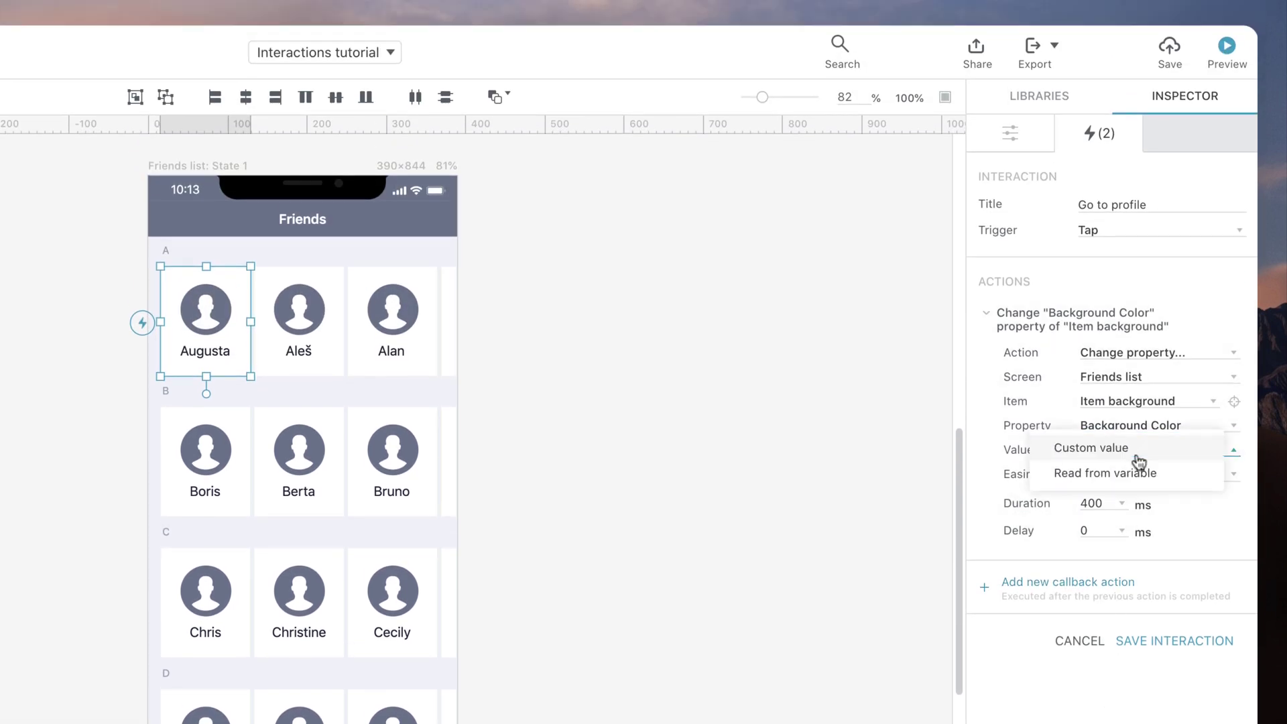
pyautogui.click(1137, 449)
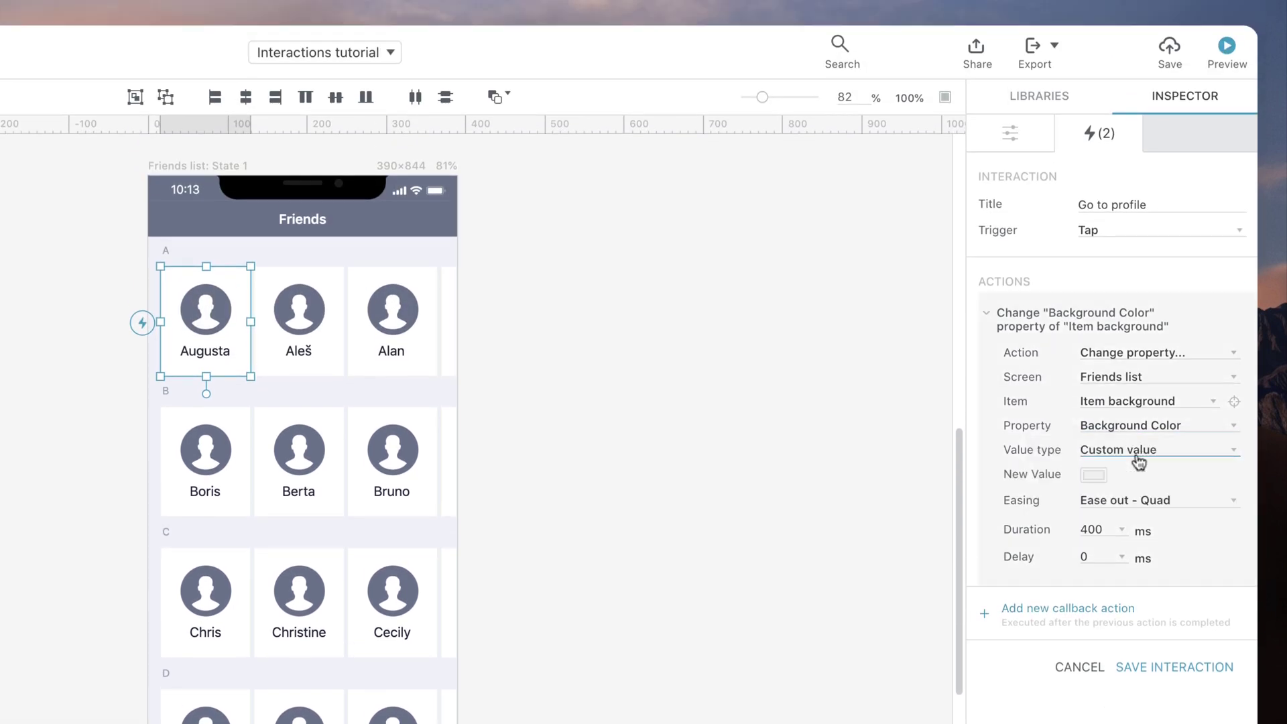
pyautogui.click(1094, 476)
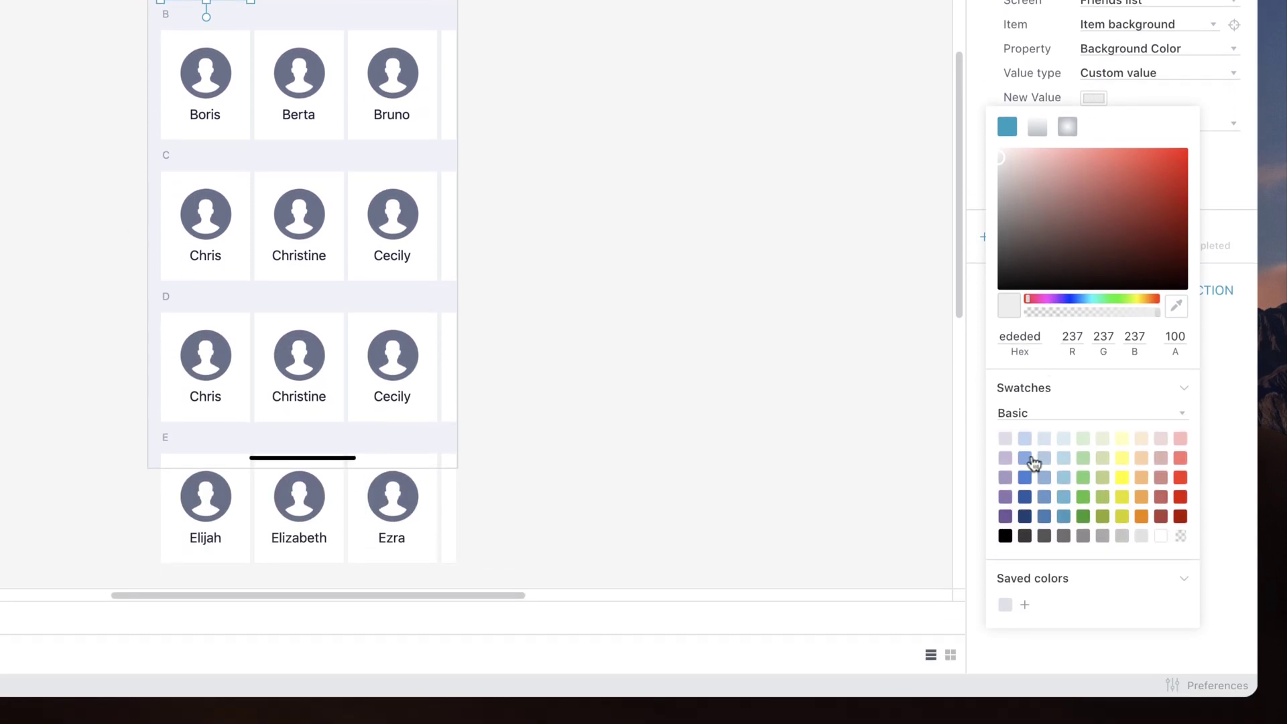
pyautogui.click(1005, 604)
pyautogui.click(1217, 196)
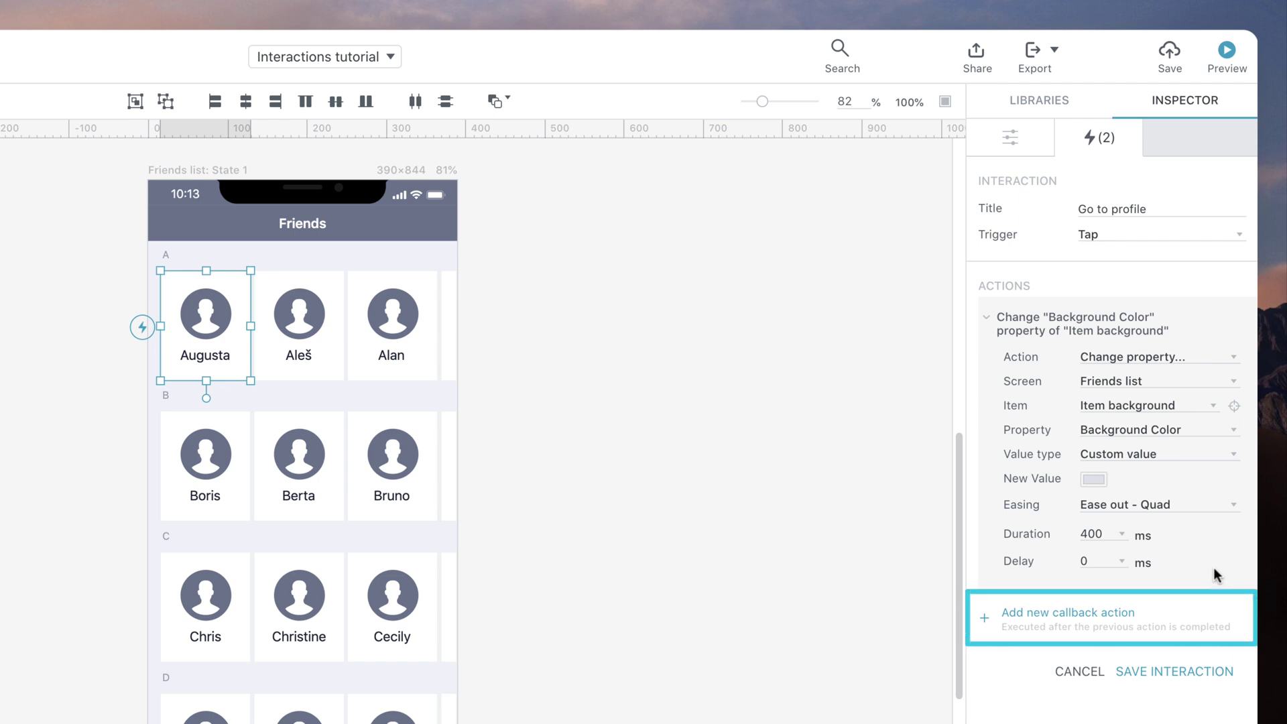
# Add a second Go to screen action targeting Profile, then save the interaction
pyautogui.click(1082, 611)
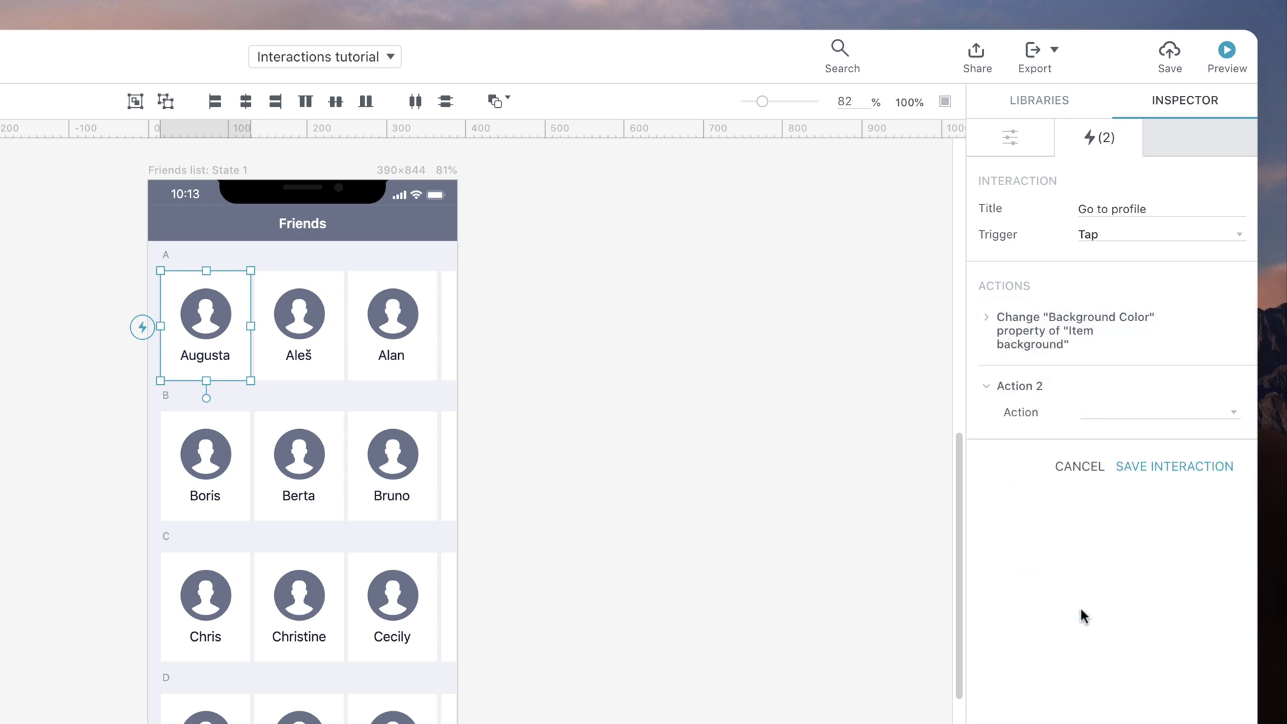
pyautogui.click(1099, 421)
pyautogui.click(1113, 138)
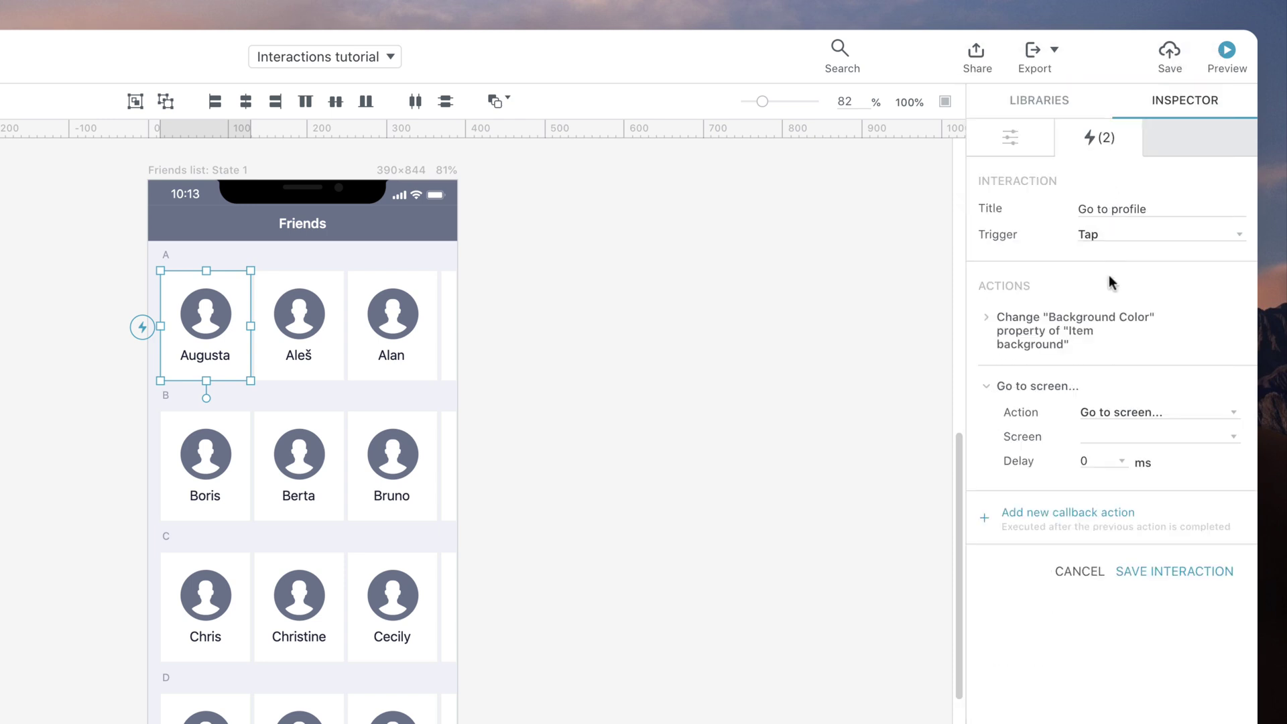
pyautogui.click(1109, 438)
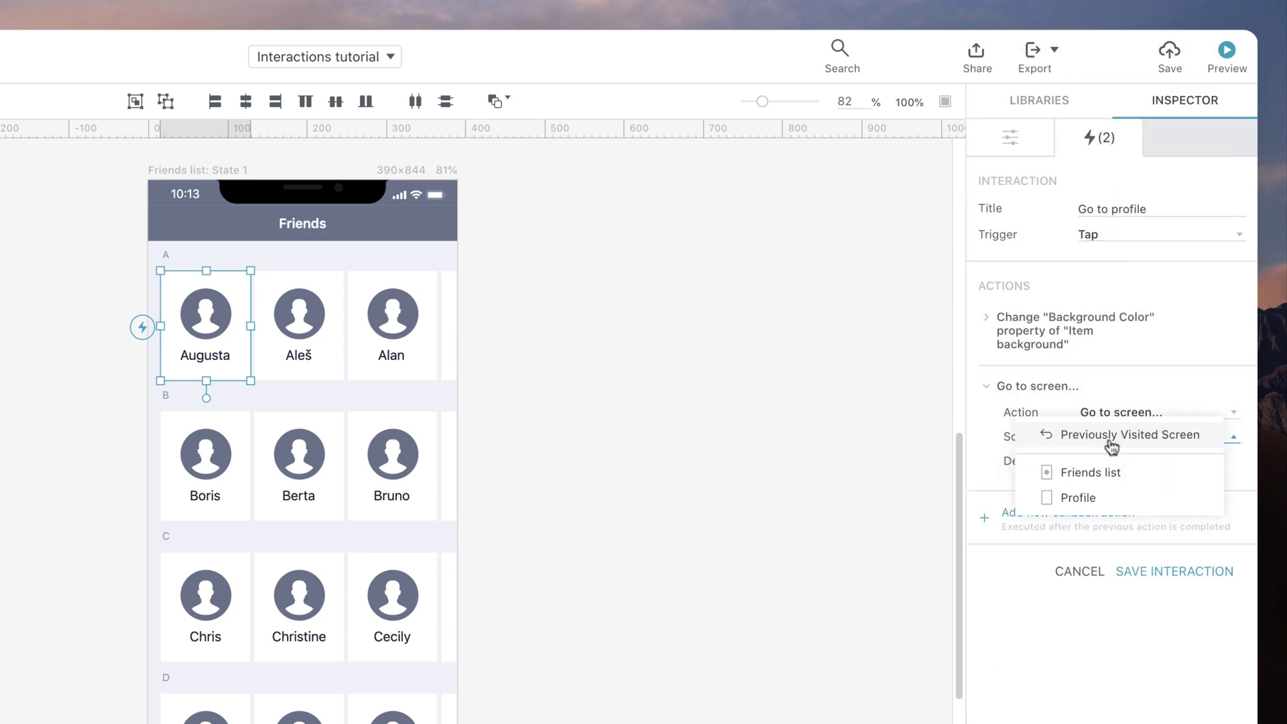
pyautogui.click(1102, 498)
pyautogui.click(1124, 599)
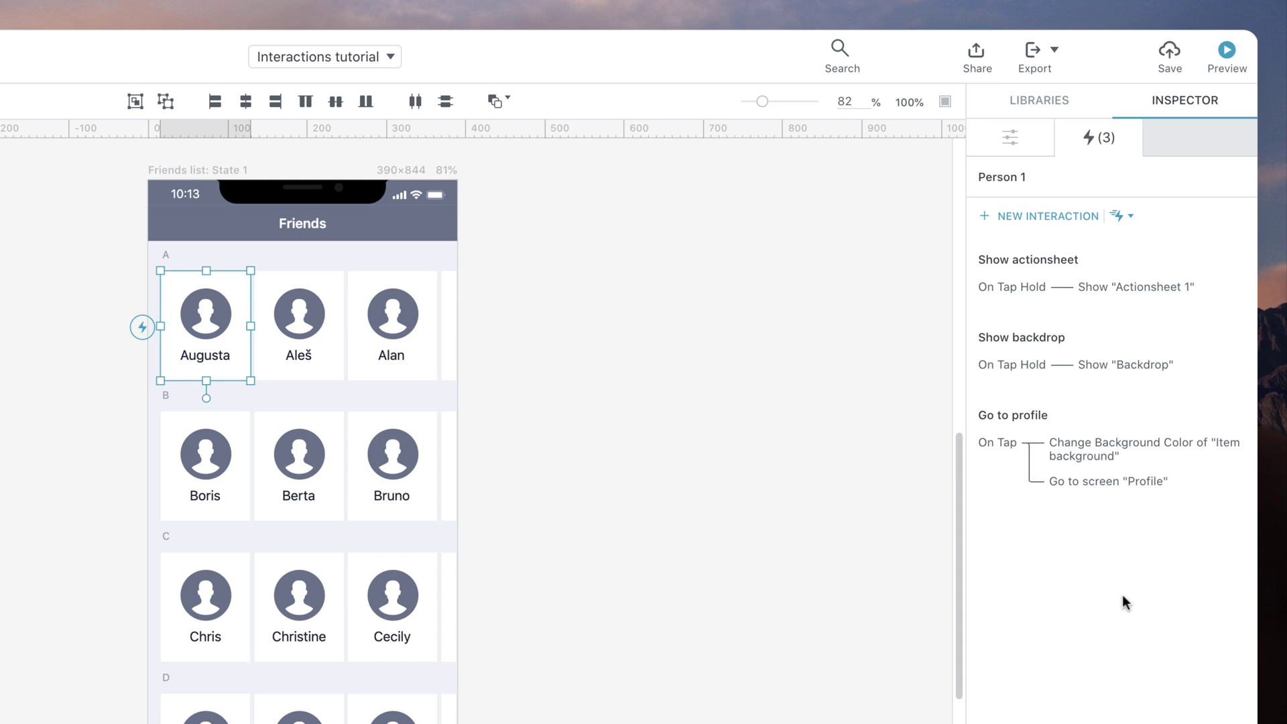
# Preview: tap the first friend to open Profile, return, then hold it for the action sheet
pyautogui.click(1231, 65)
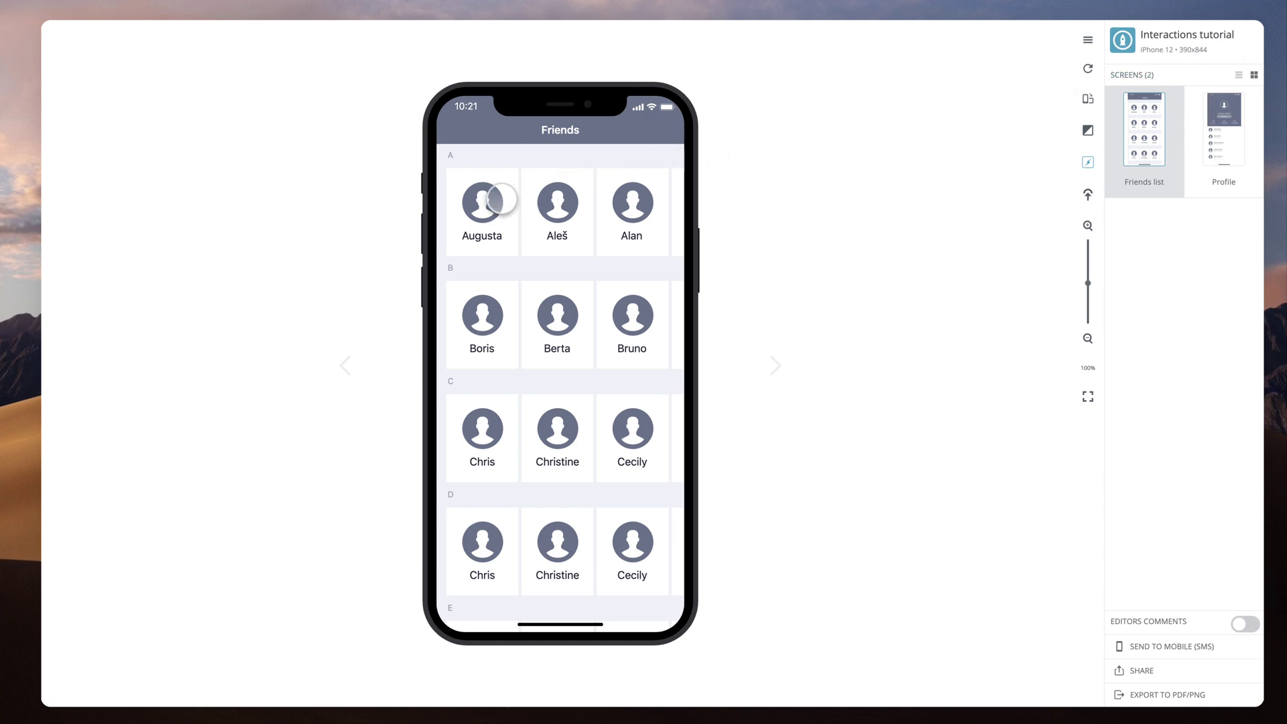
pyautogui.click(501, 198)
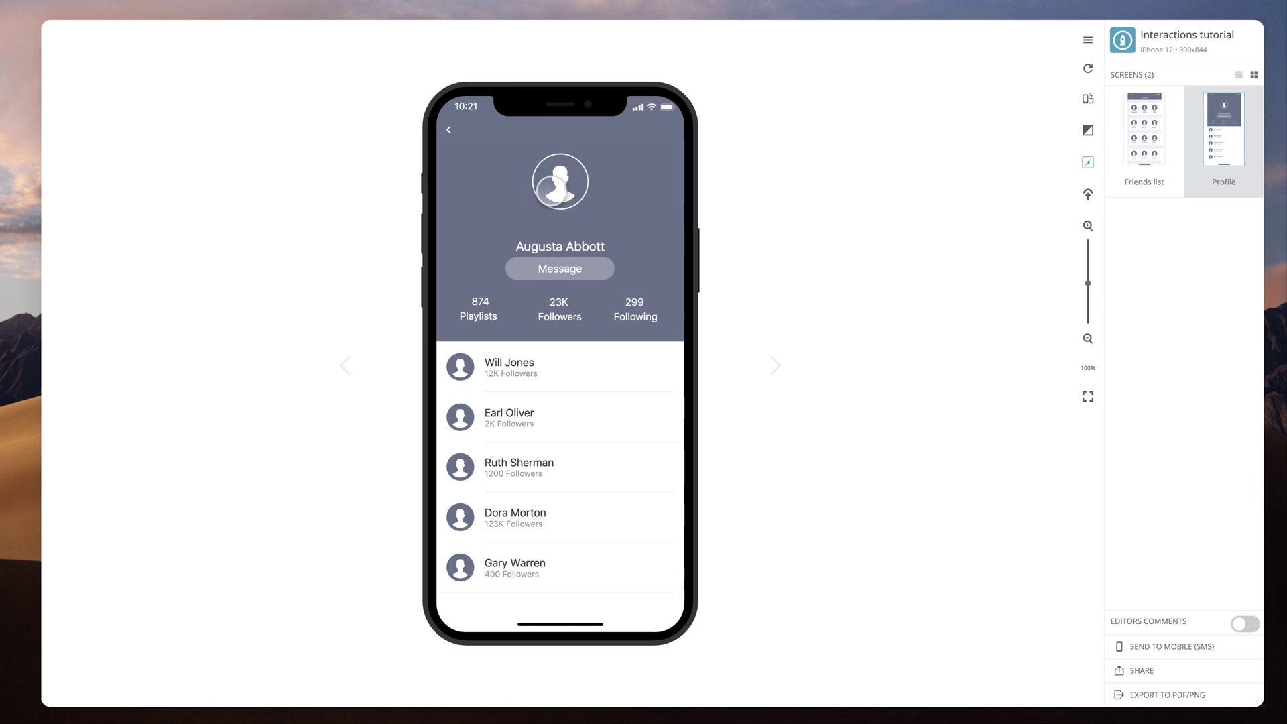
pyautogui.click(1088, 130)
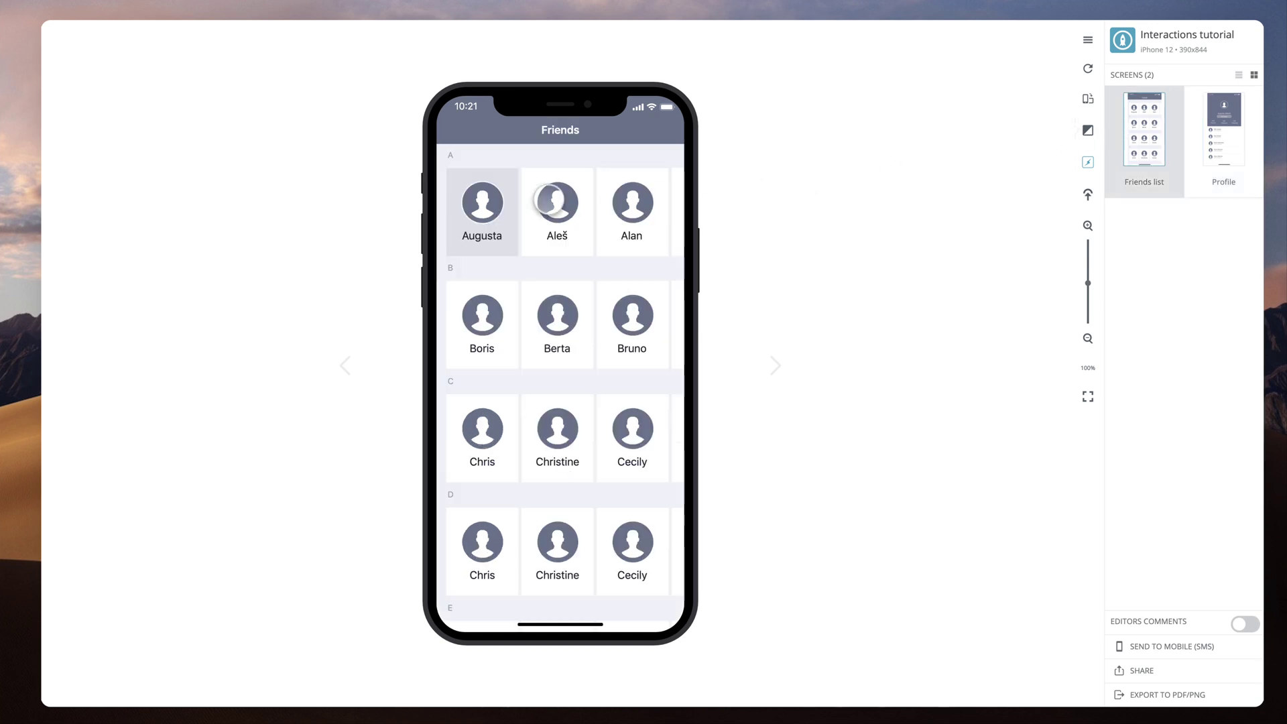
pyautogui.click(482, 201)
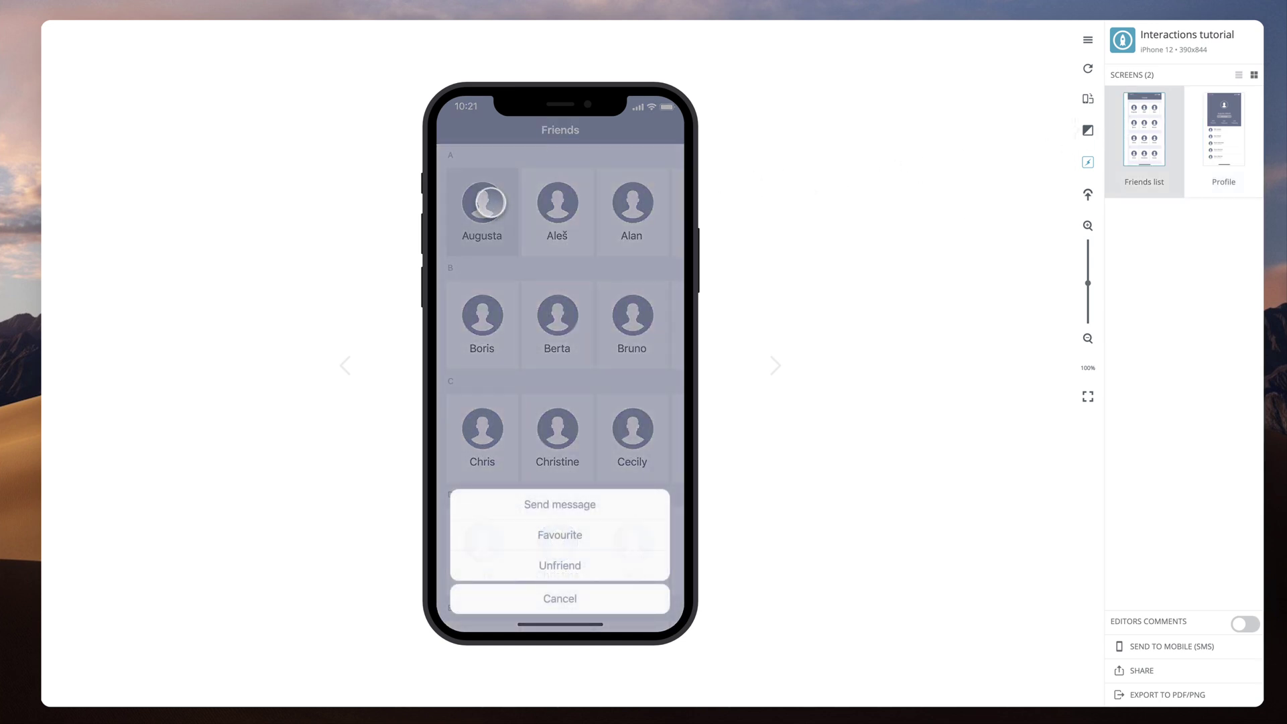